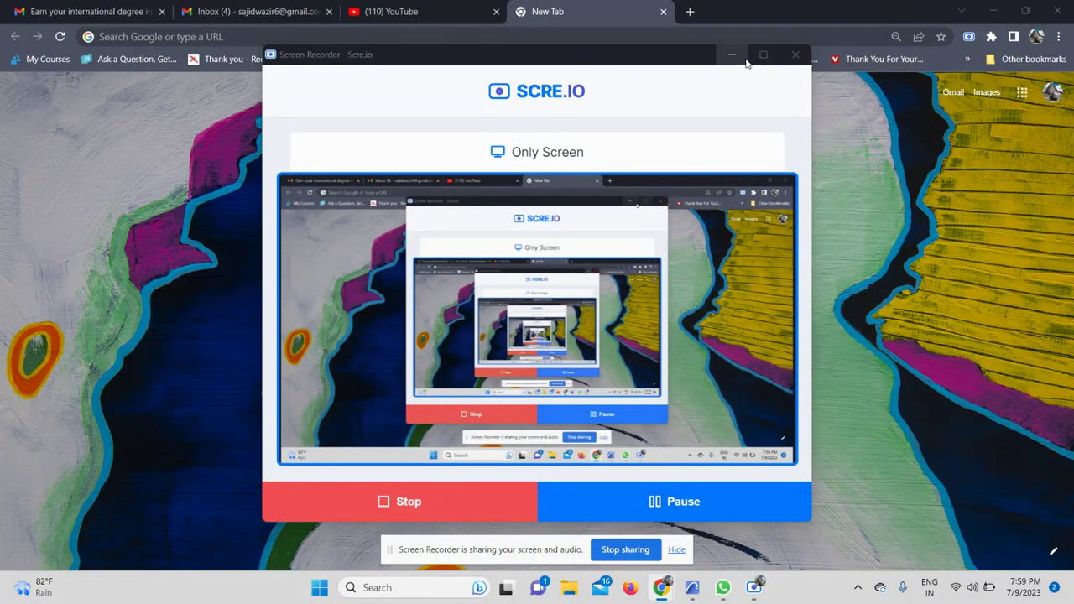
Minimise the recorder and Chrome, hide the sharing notice, and restore the running Archicad 26 window.
left_click(732, 56)
left_click(990, 12)
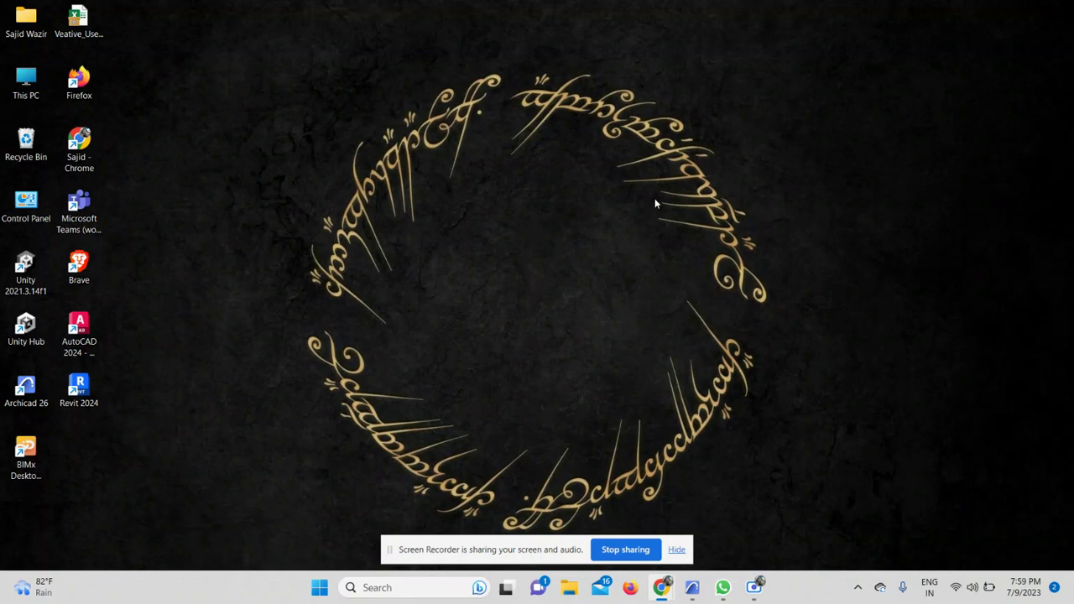
right_click(24, 400)
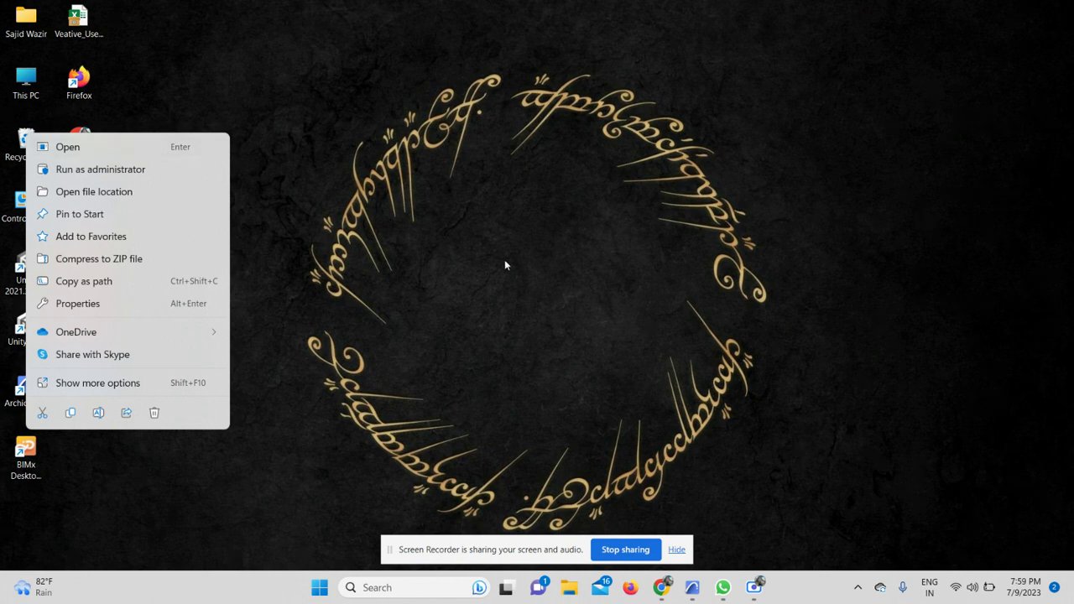
left_click(546, 353)
left_click(682, 555)
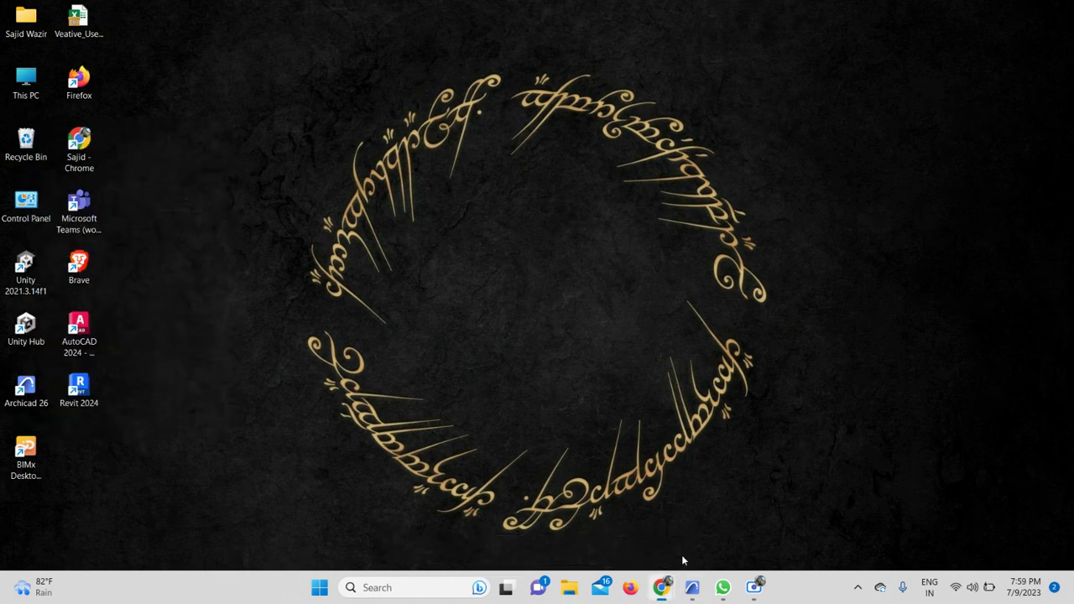
left_click(700, 593)
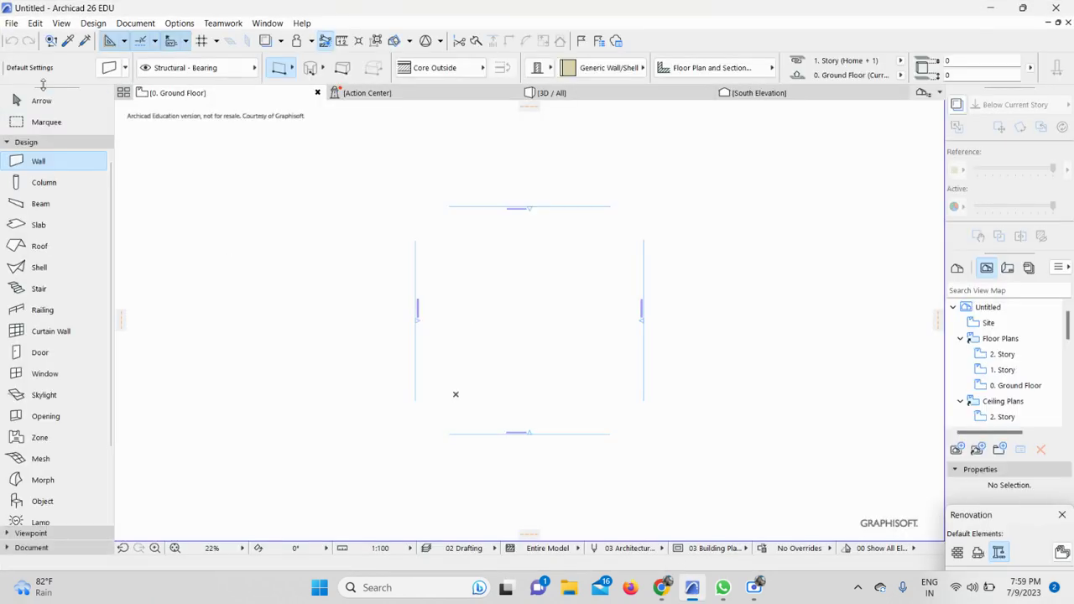
Open the Import Point Clouds dialog from File > Interoperability.
left_click(11, 24)
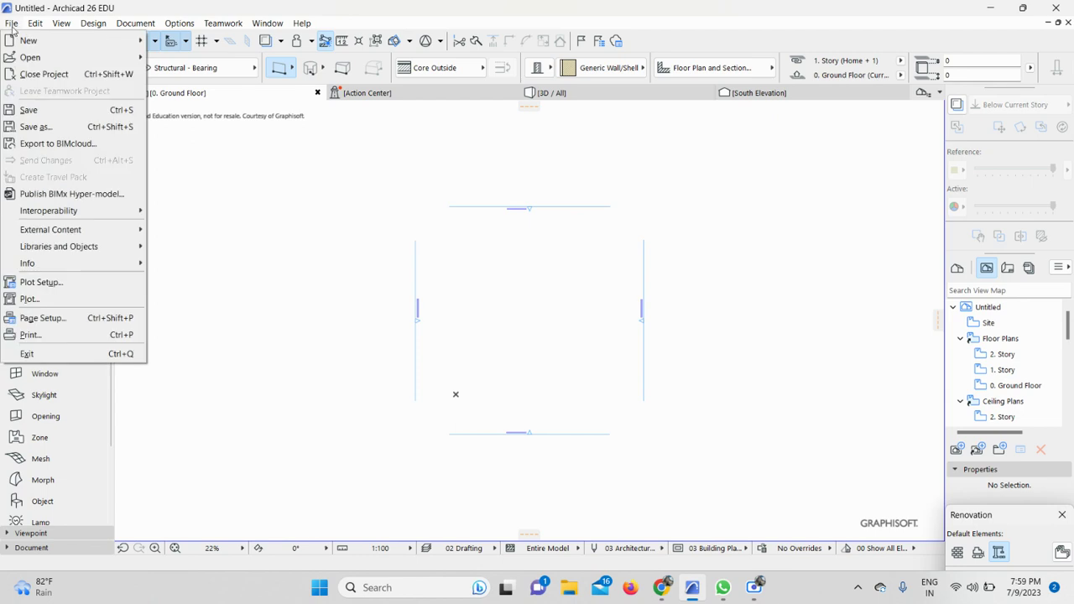
mouse_move(69, 213)
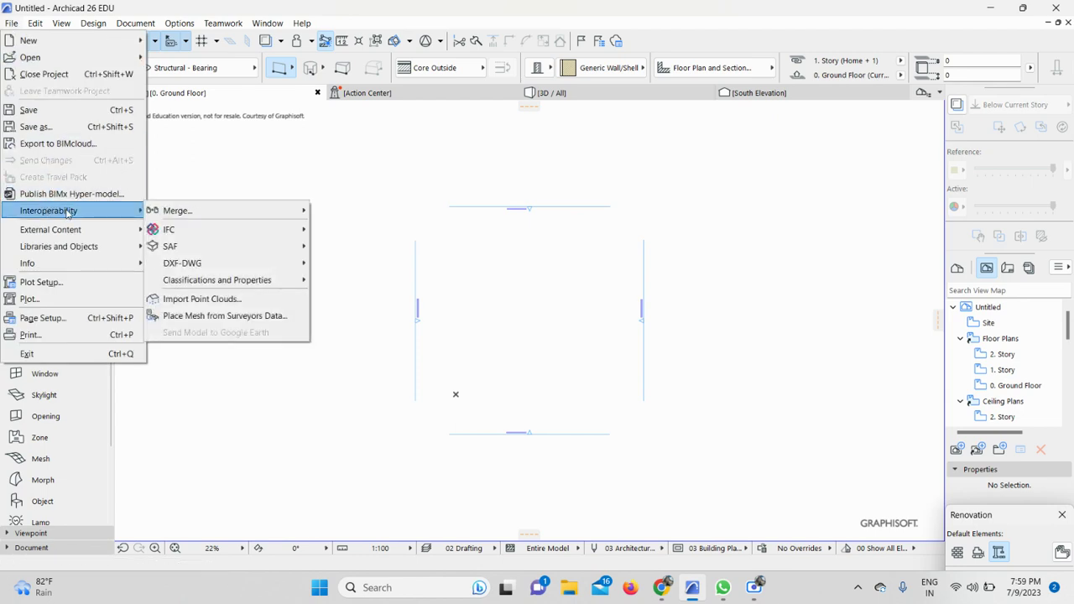
left_click(193, 300)
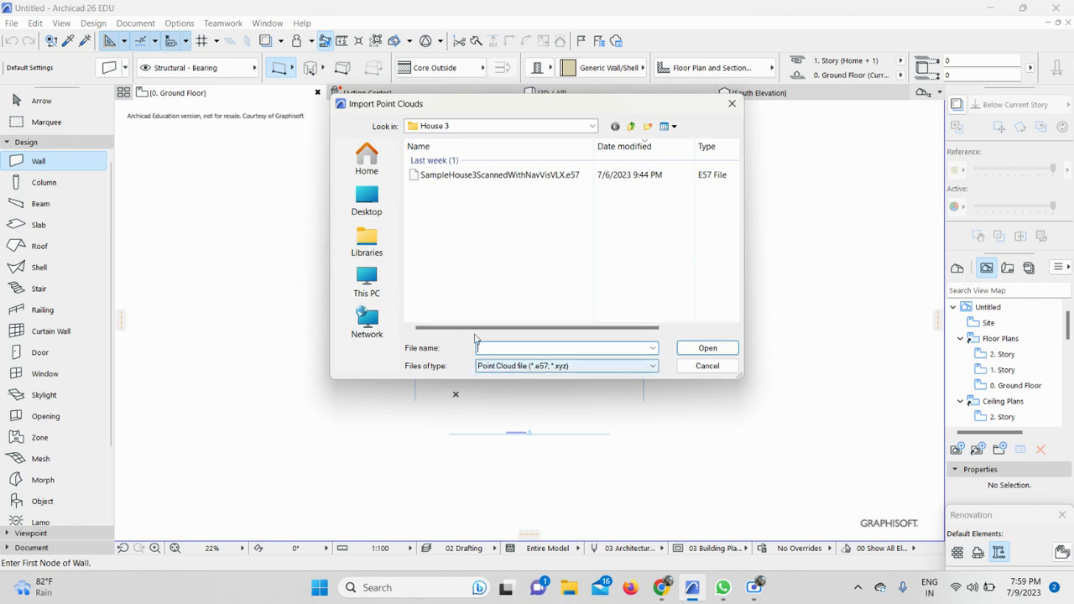
Select Factory-small.e57 in the Downloads folder and open it for import.
left_click(364, 160)
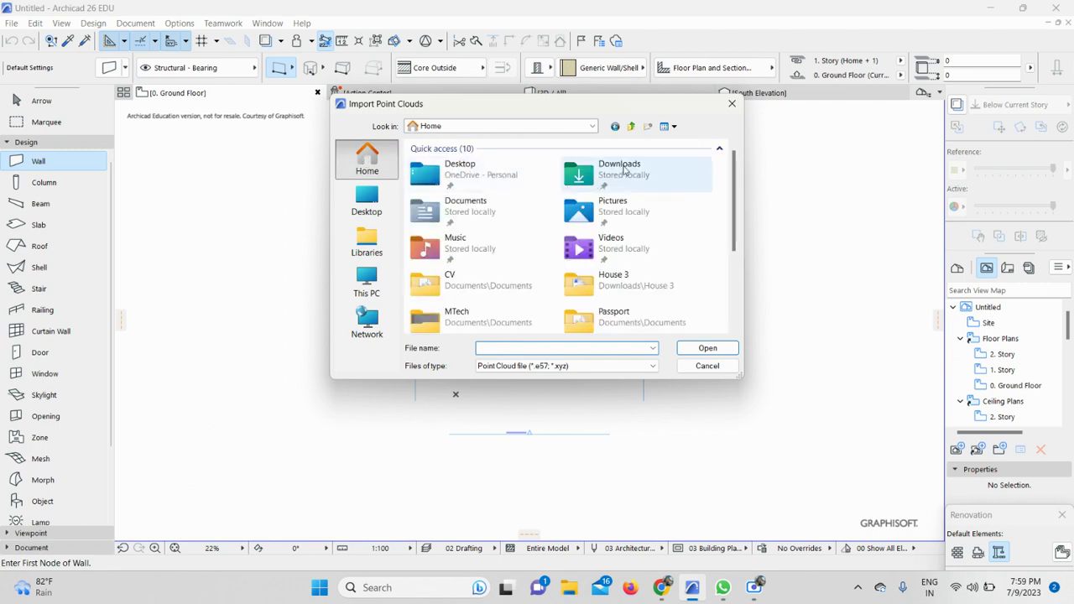
left_click(612, 174)
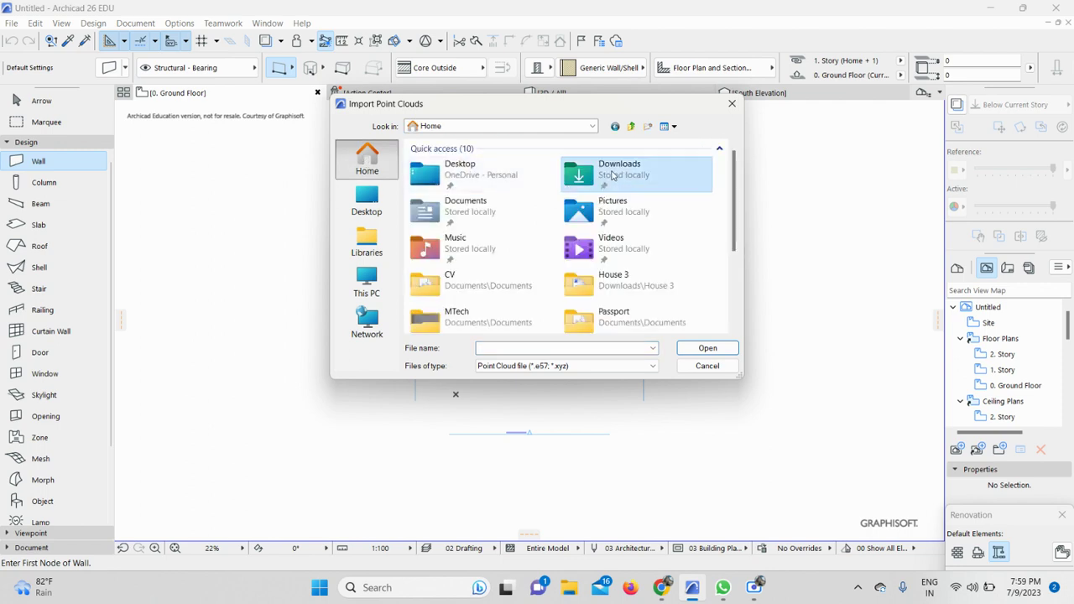
double_click(612, 174)
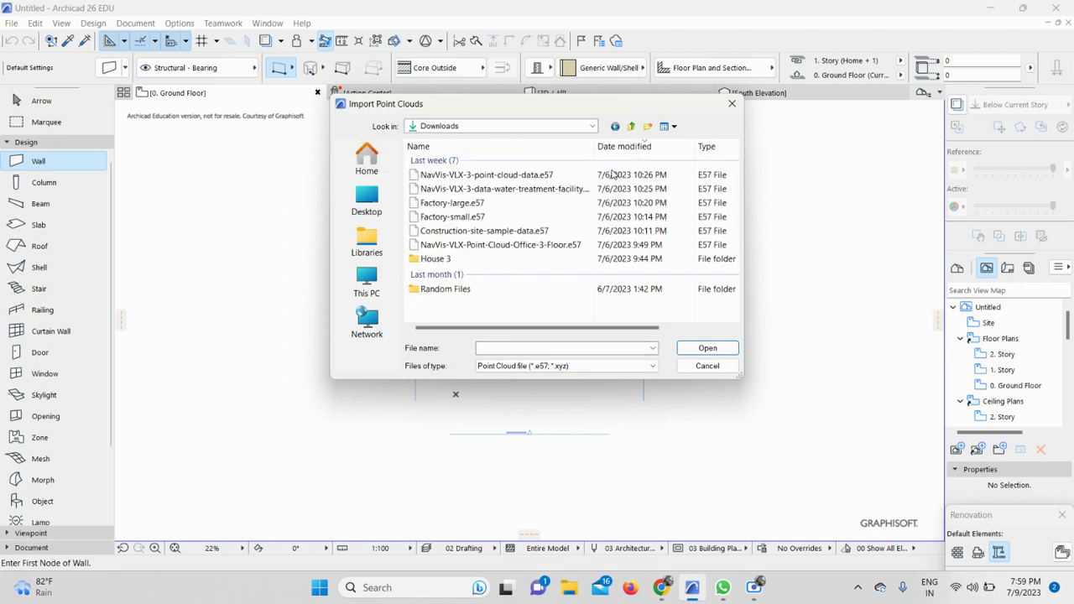
left_click(460, 217)
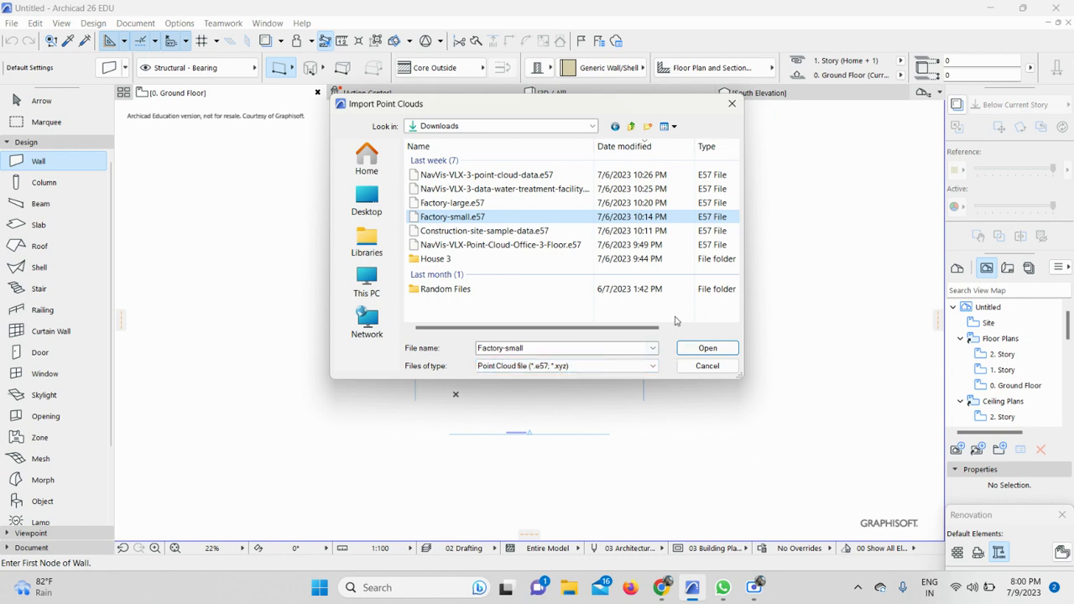
left_click(707, 348)
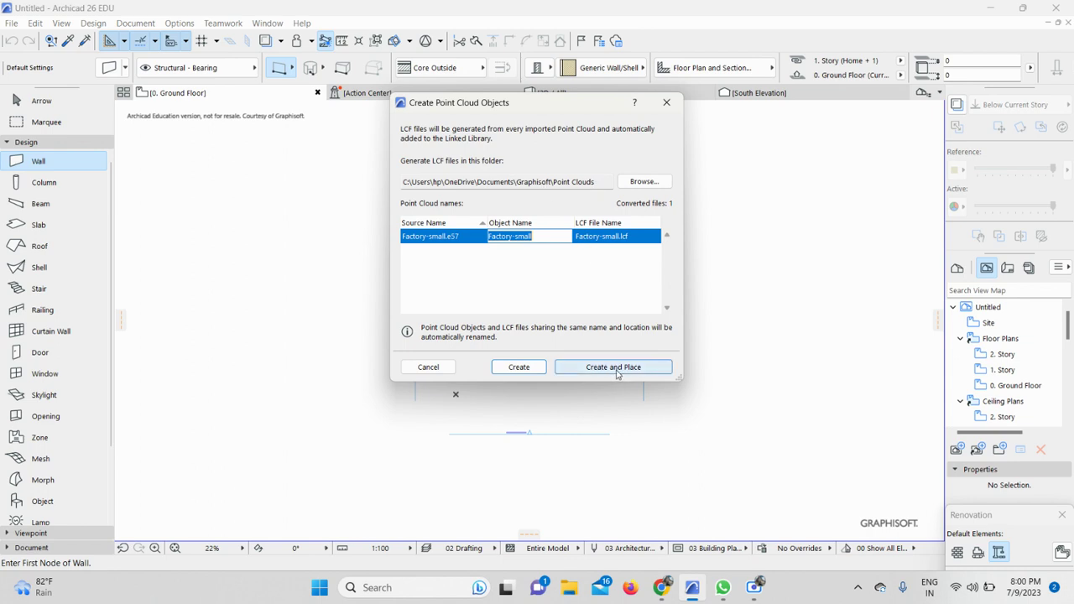
Convert Factory-small.e57 into a Factory-small.lcf point cloud object with Create and Place.
left_click(618, 372)
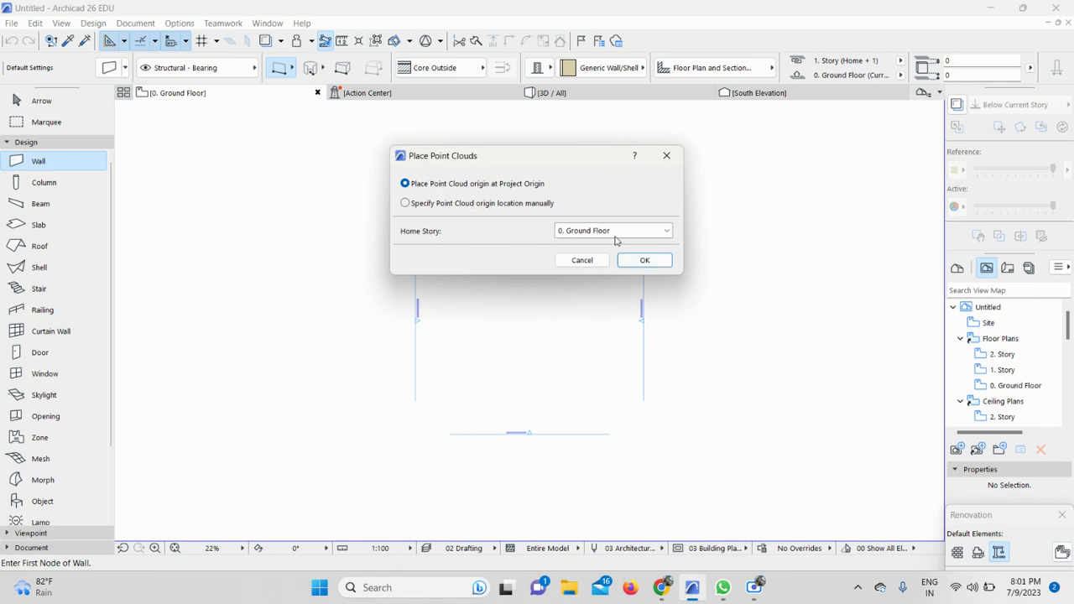
Place the point cloud at the Project Origin with 0. Ground Floor as its home story.
left_click(612, 232)
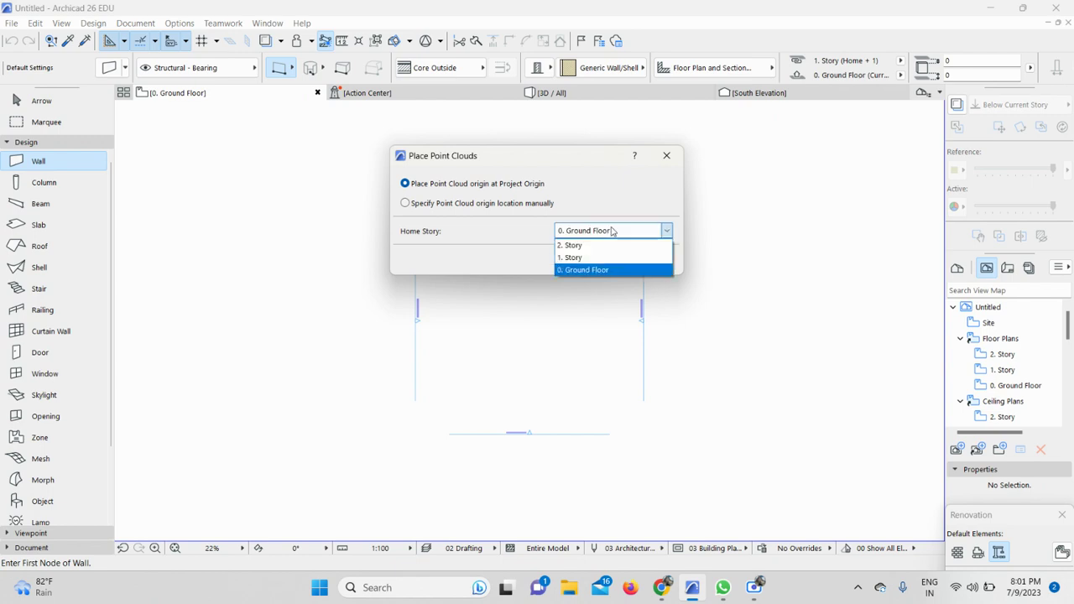
left_click(584, 271)
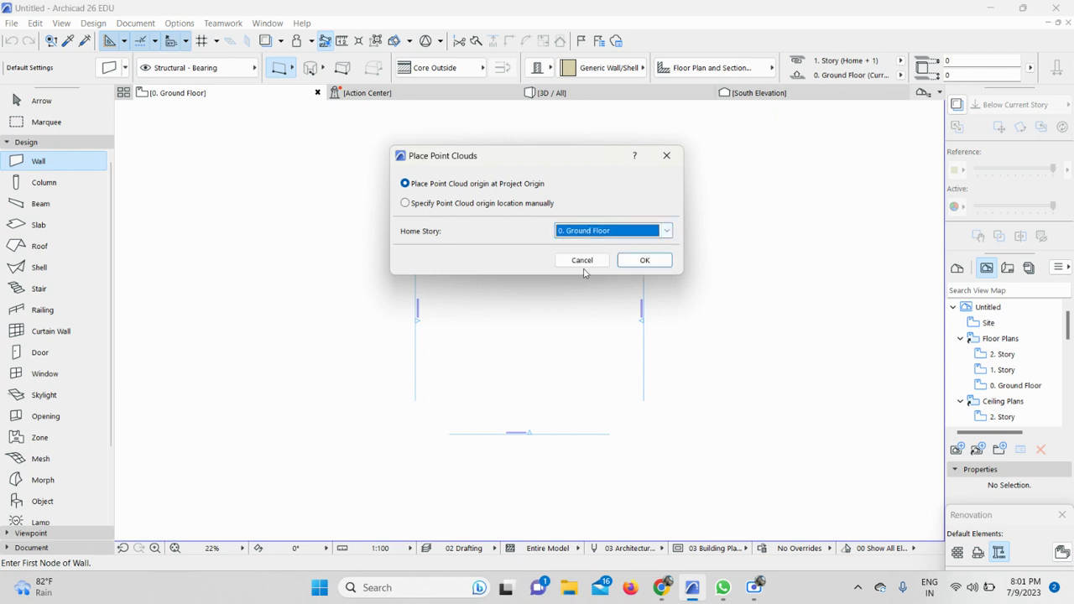
left_click(646, 261)
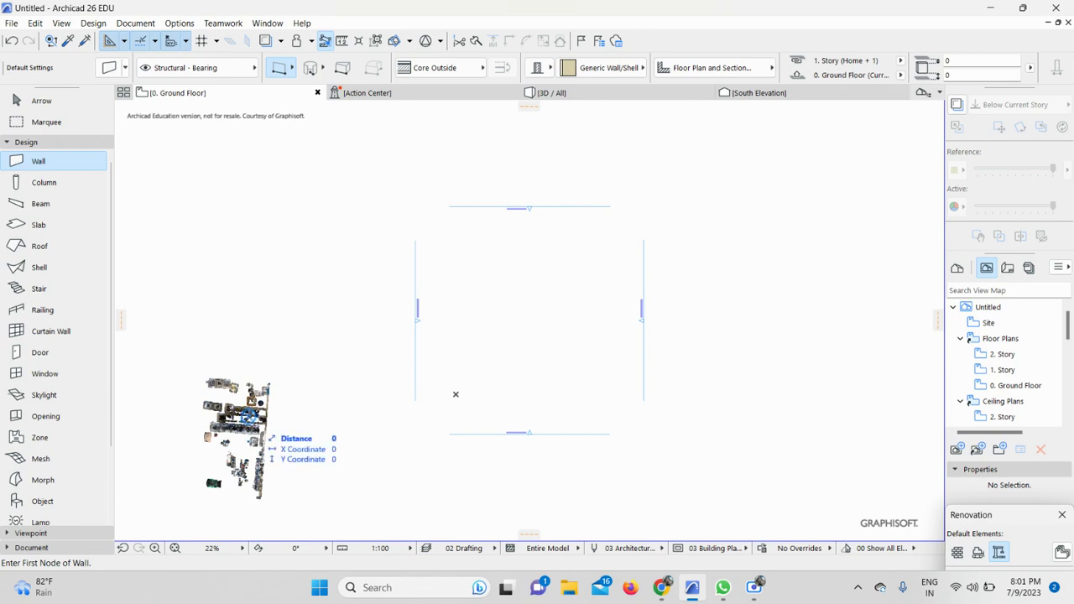
Drag the Factory-small point cloud from the lower left to the centre inside the elevation markers.
left_click(50, 101)
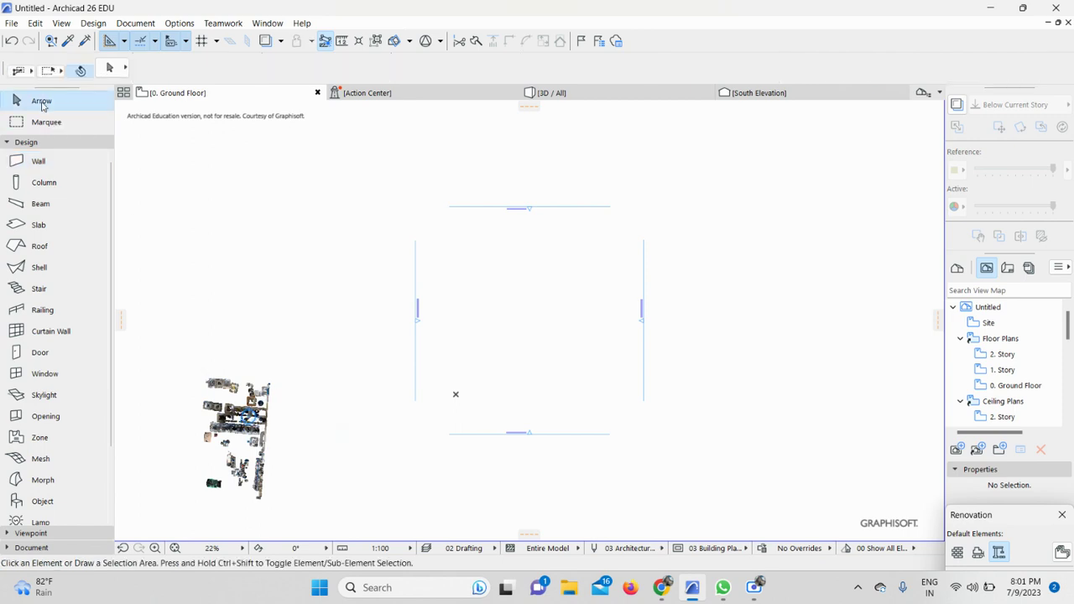
left_click(238, 451)
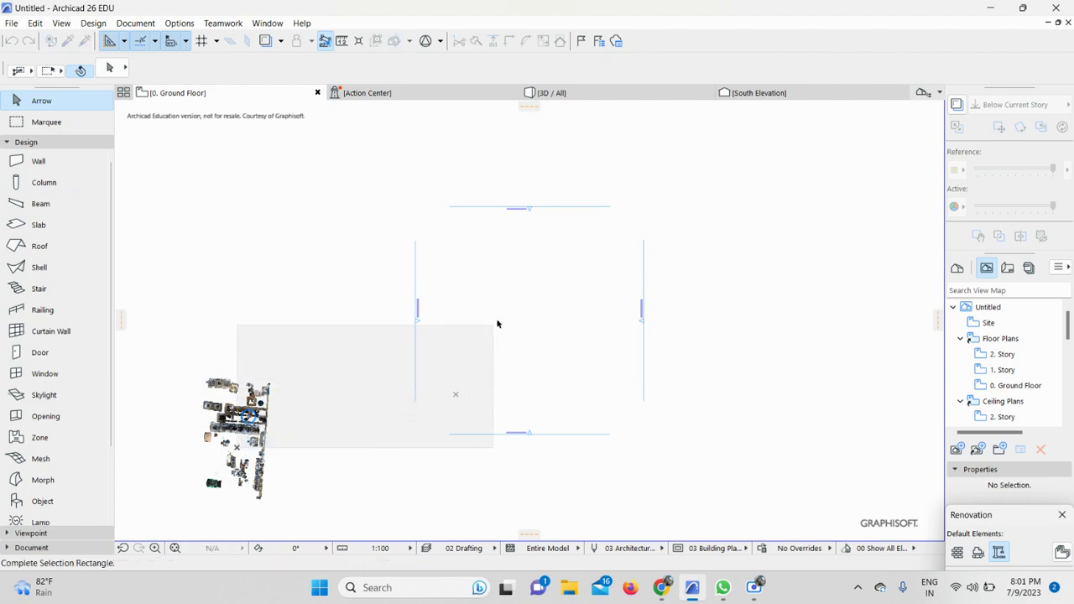
left_click(475, 296)
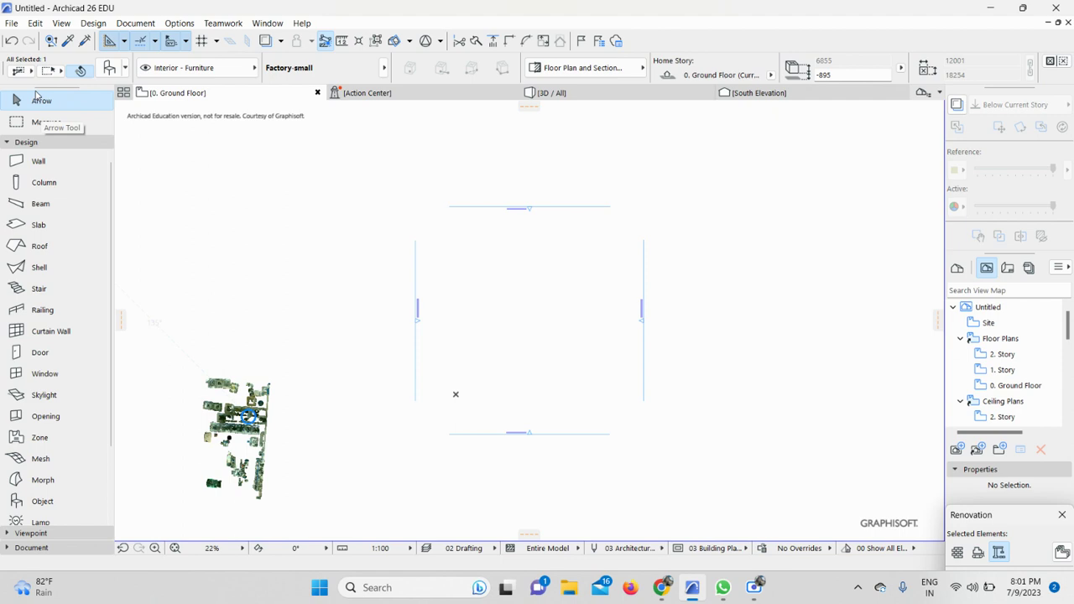
left_click(46, 122)
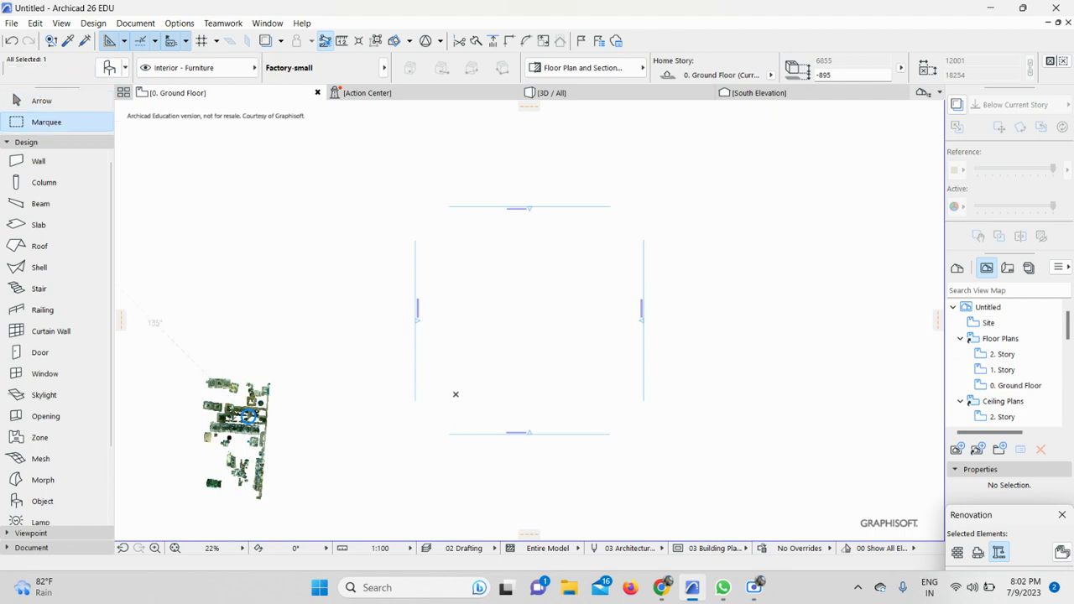
left_click(259, 428)
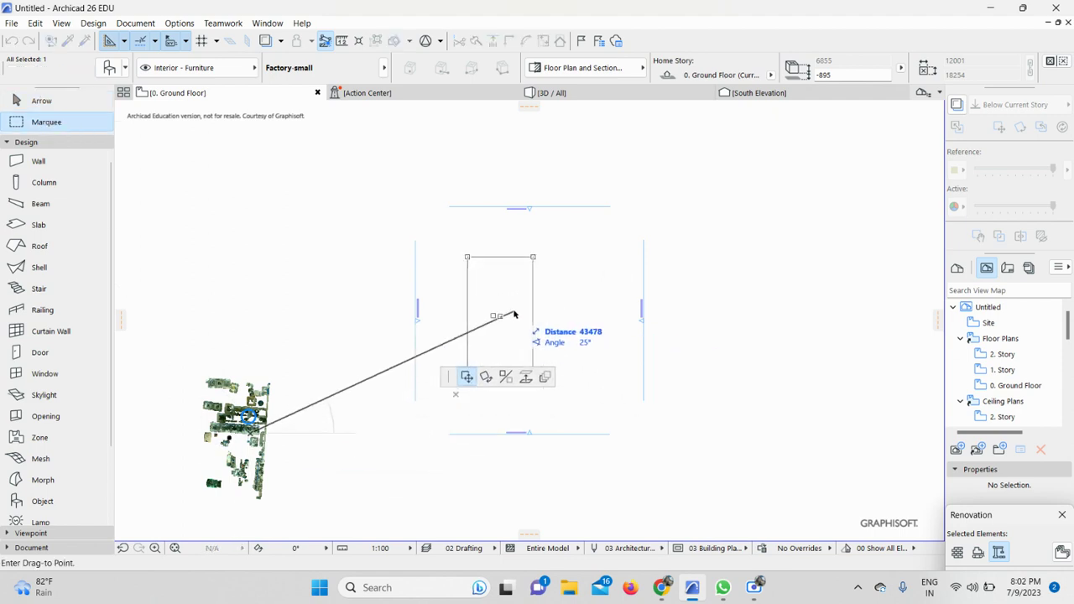
left_click(513, 317)
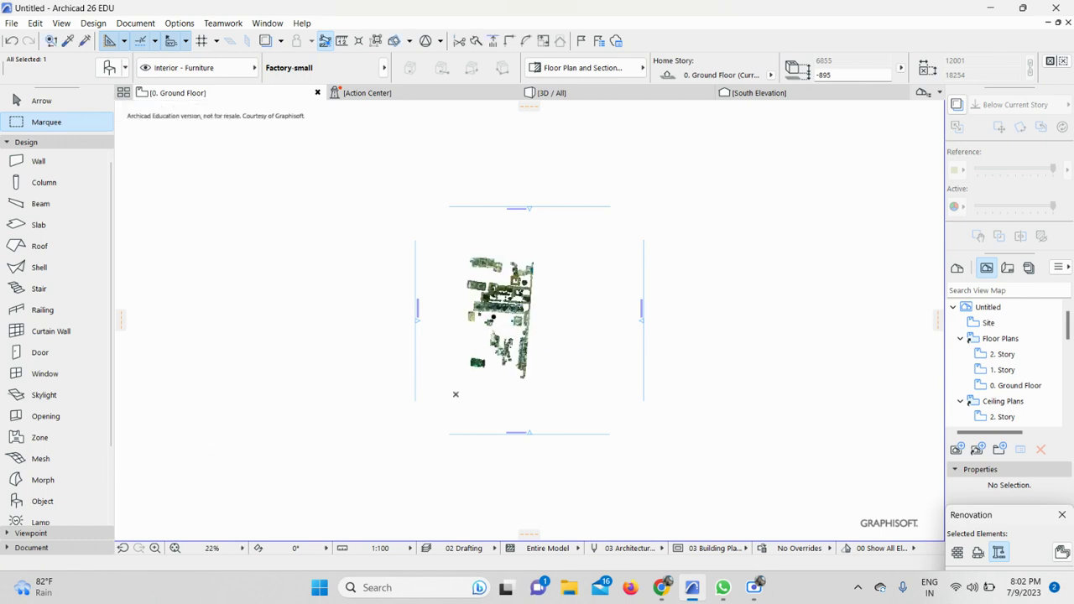
Fit the whole drawing into the plan window.
scroll(504, 317, "up", 5)
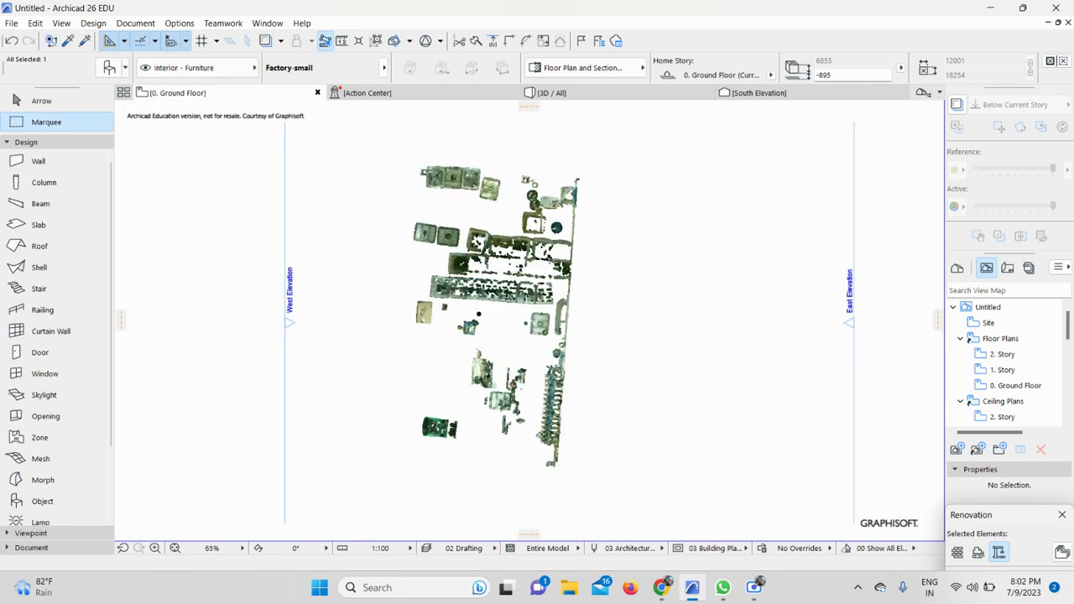
scroll(502, 312, "up", 2)
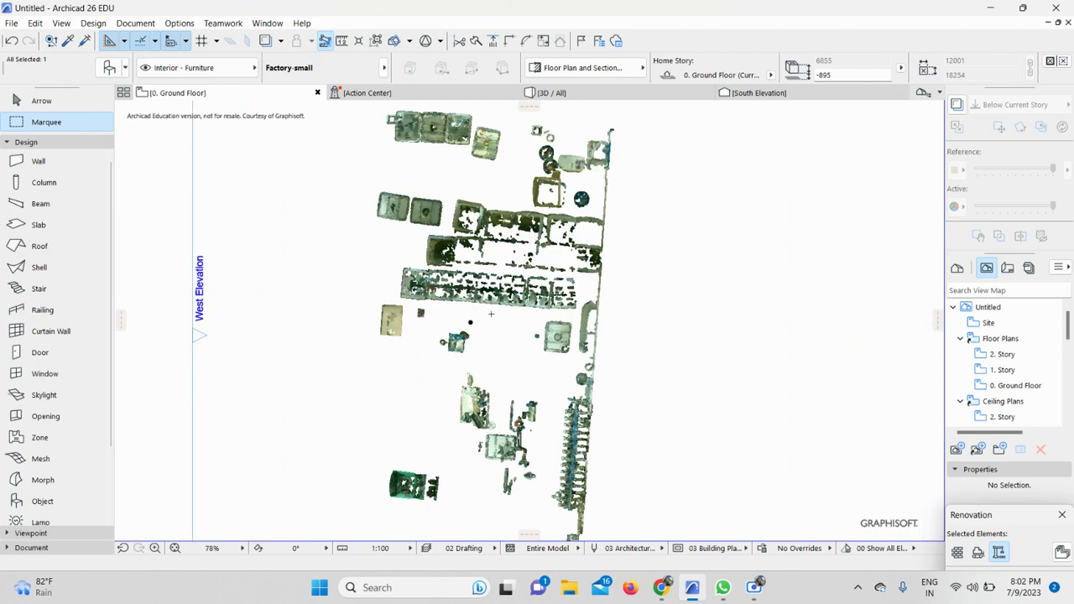
left_click(176, 547)
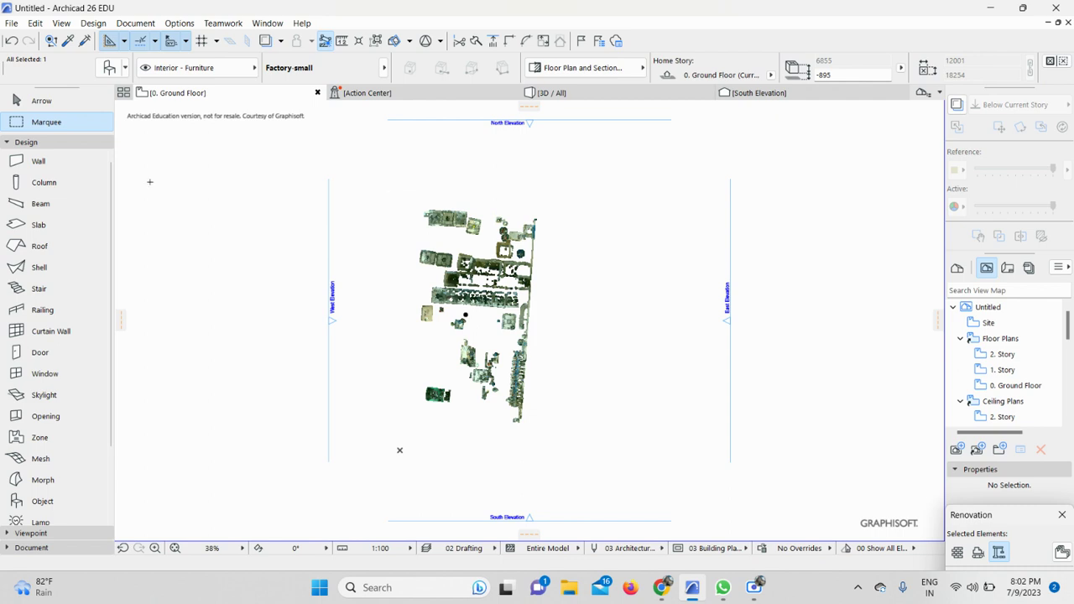
Return to the Arrow tool with rectangle selection geometry and deselect the point cloud.
left_click(64, 106)
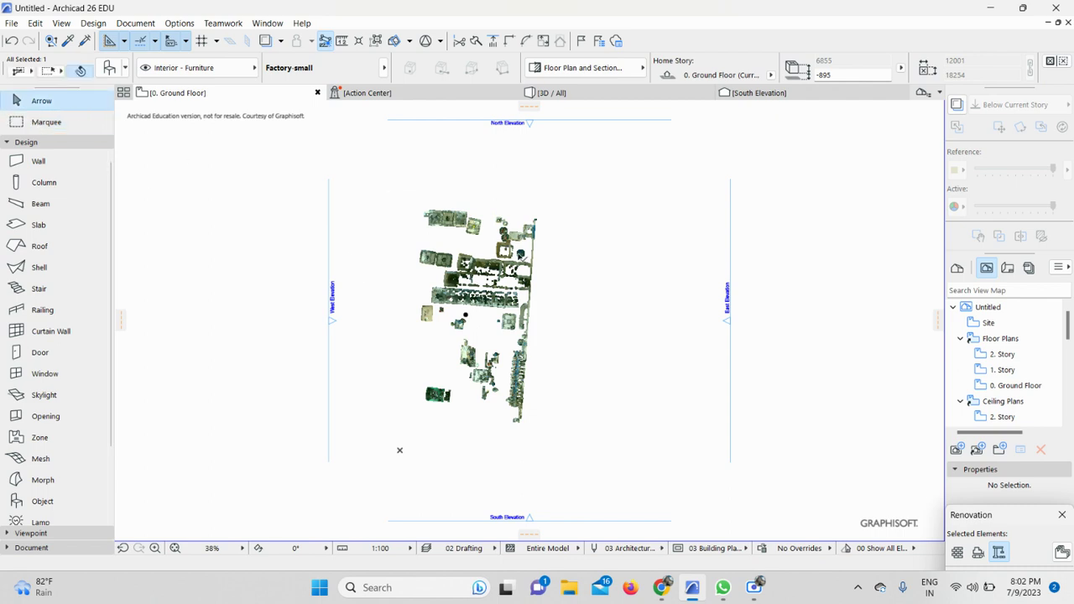
left_click(45, 72)
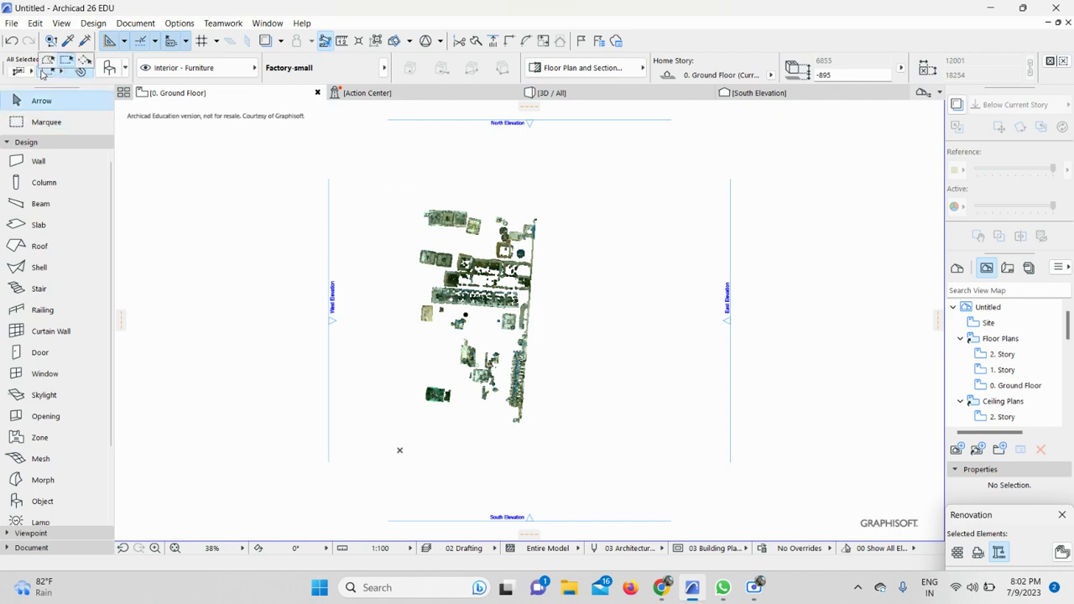
left_click(66, 59)
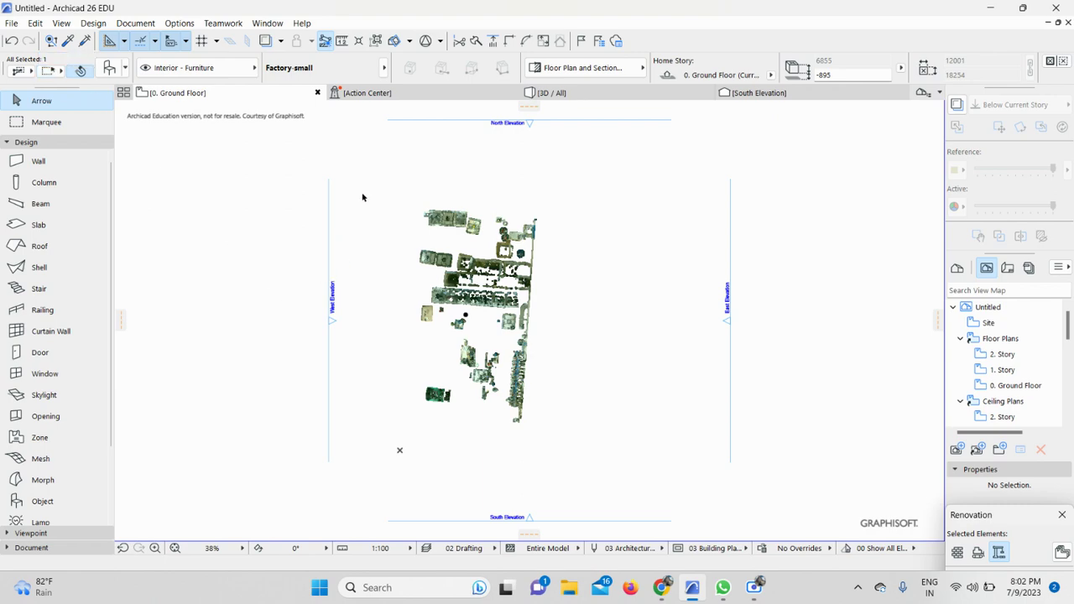
key("Escape")
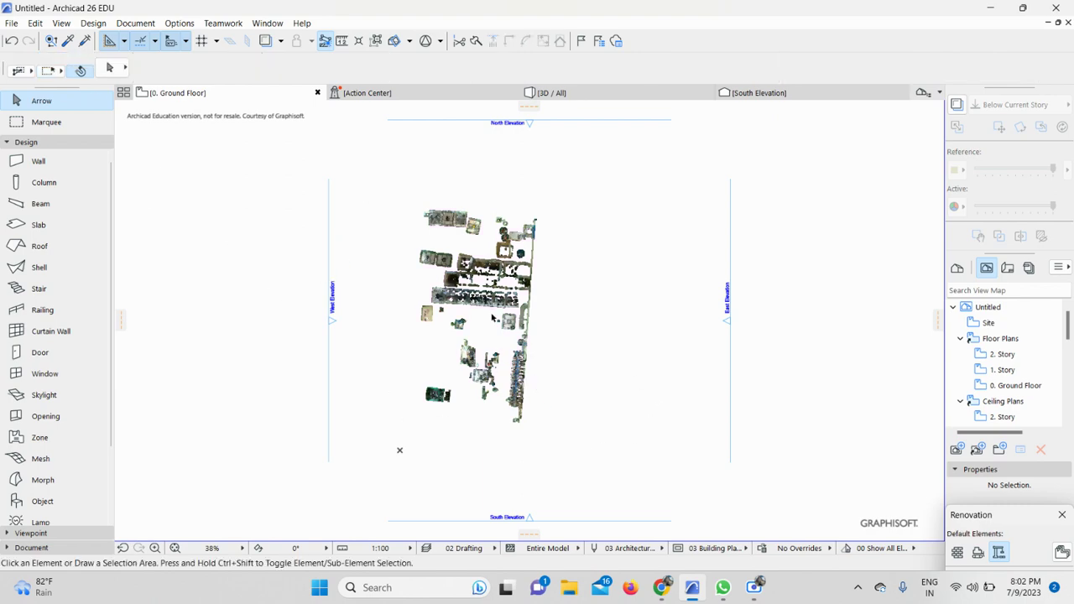
Bring the Google Chrome new tab window to the front.
scroll(493, 317, "up", 8)
scroll(604, 315, "down", 5)
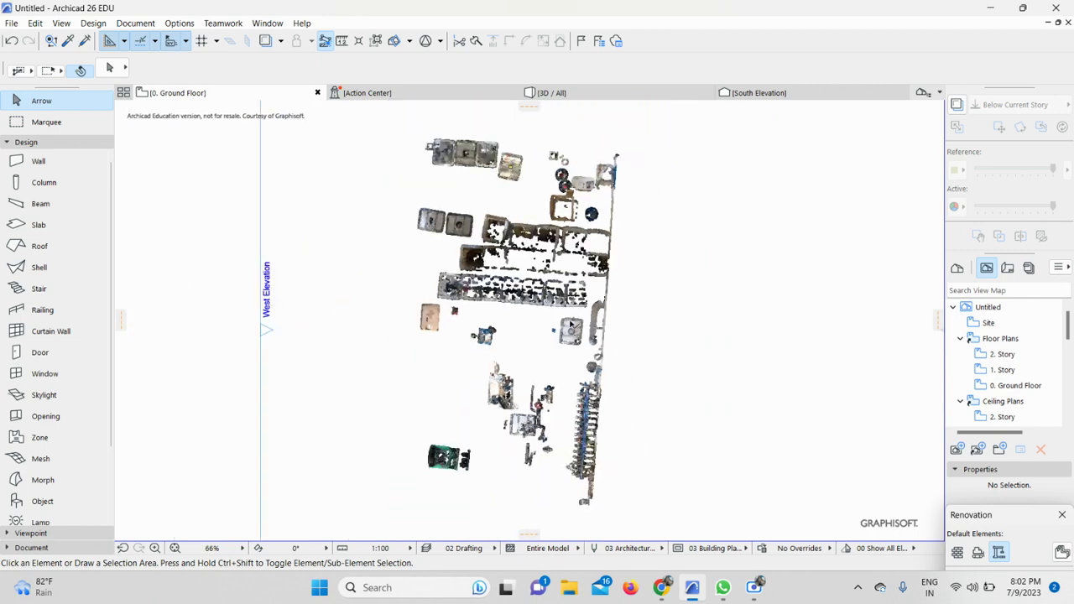
scroll(570, 324, "down", 1)
scroll(570, 324, "down", 2)
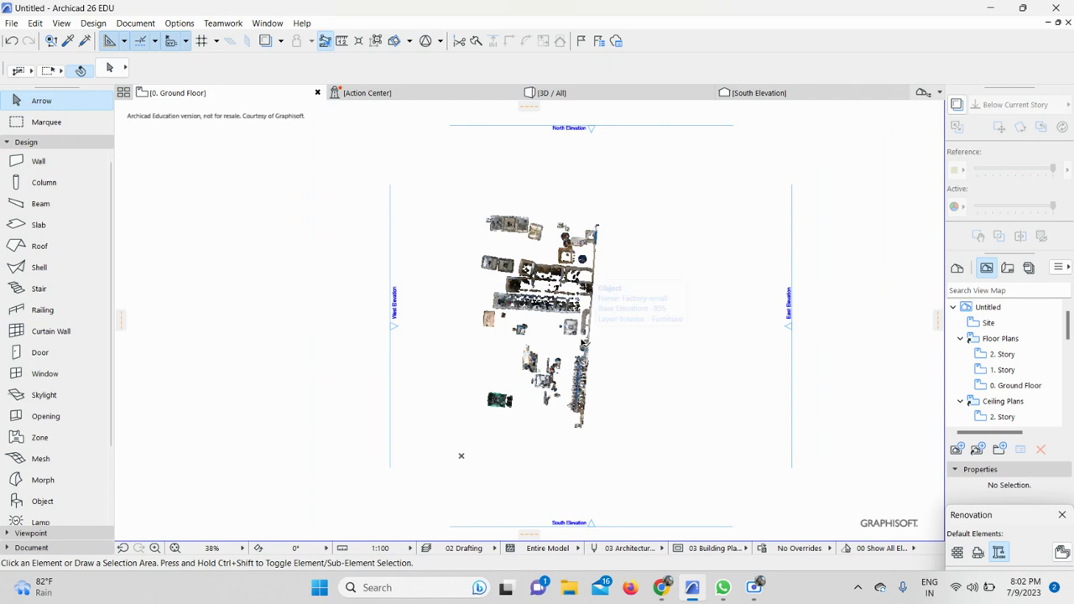
scroll(541, 359, "up", 2)
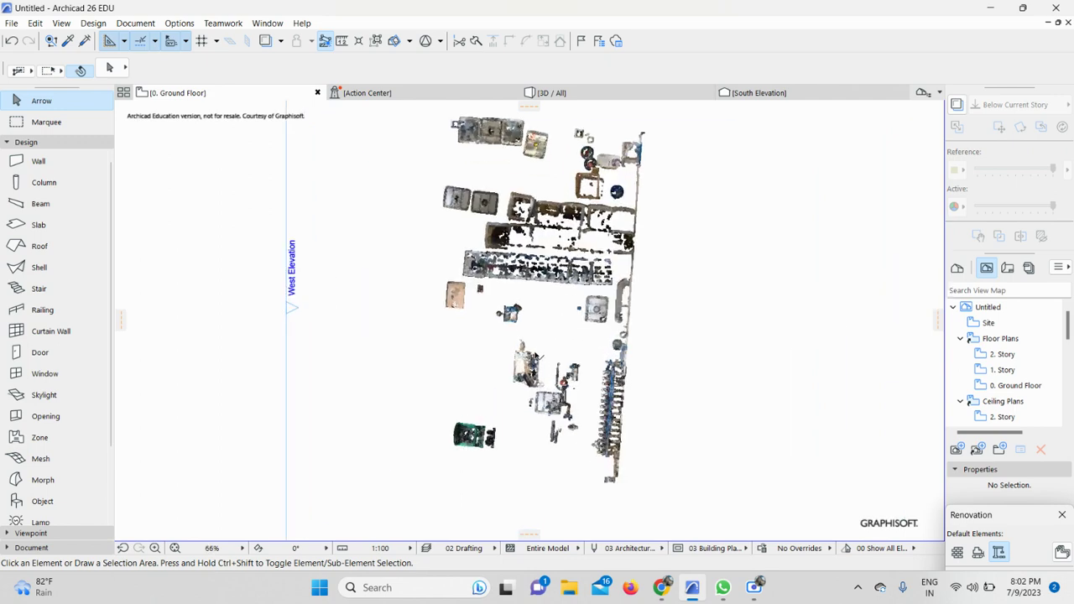
scroll(541, 359, "down", 2)
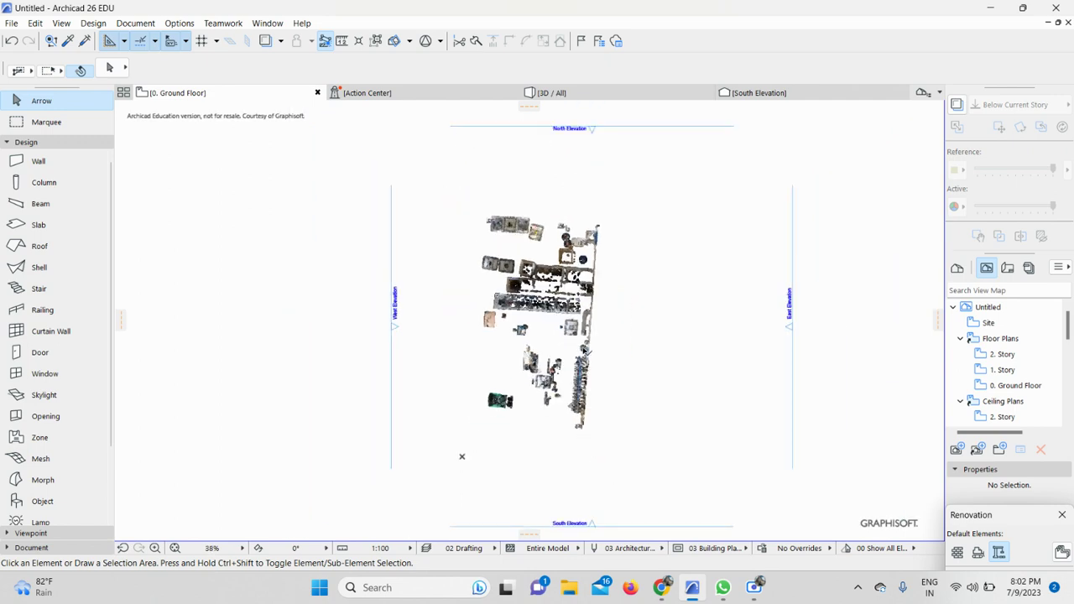
scroll(624, 357, "up", 1)
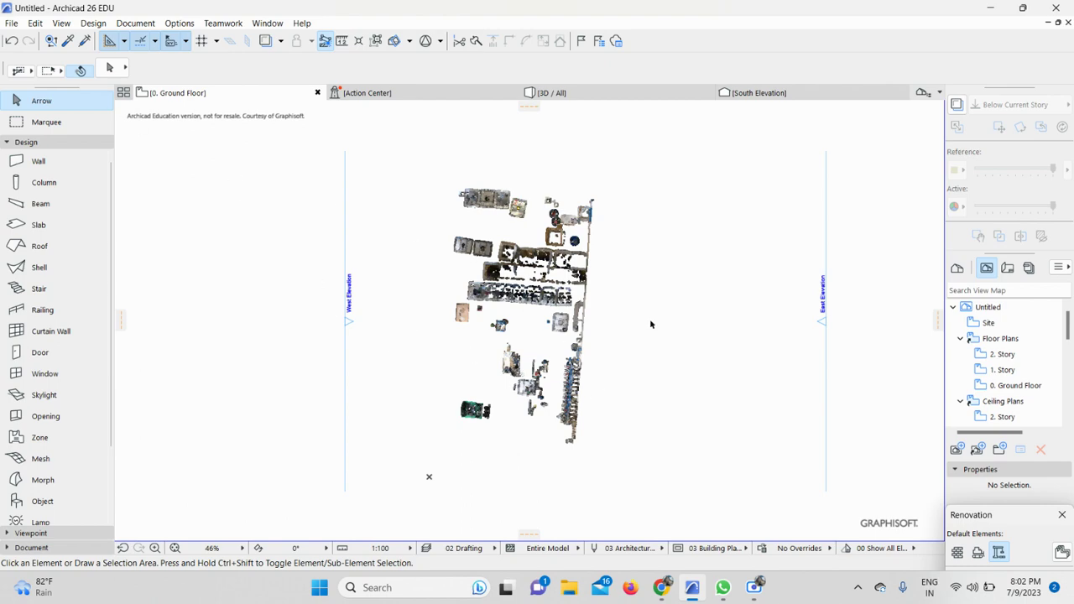
mouse_move(662, 587)
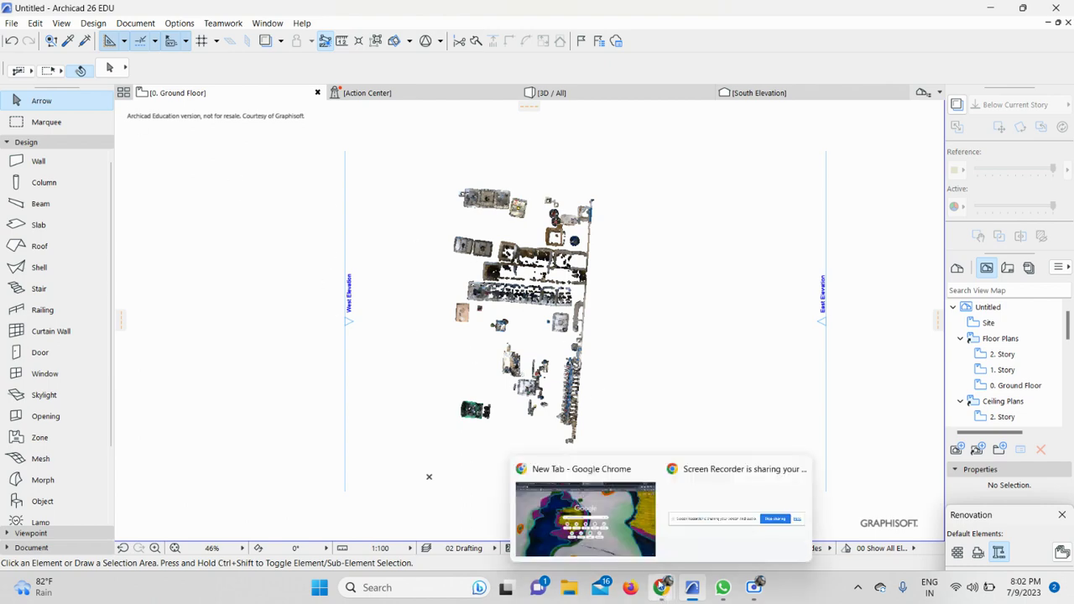
left_click(629, 534)
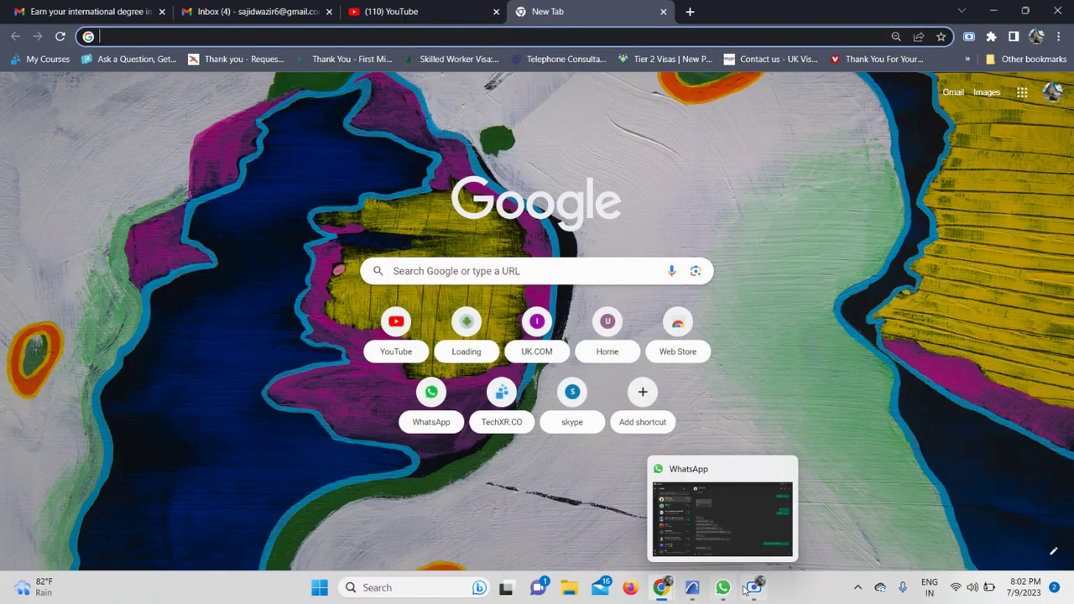